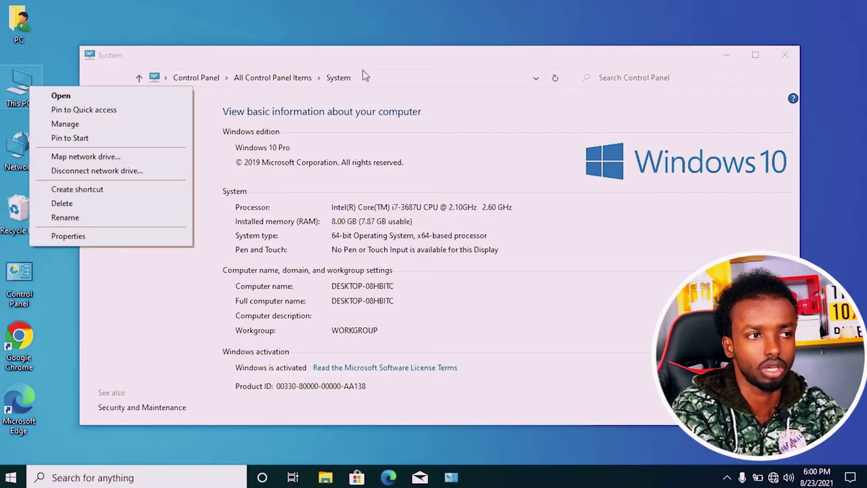
Open the Storage page in the System section of Windows Settings.
{"action": "left_click", "coordinate": [418, 61]}
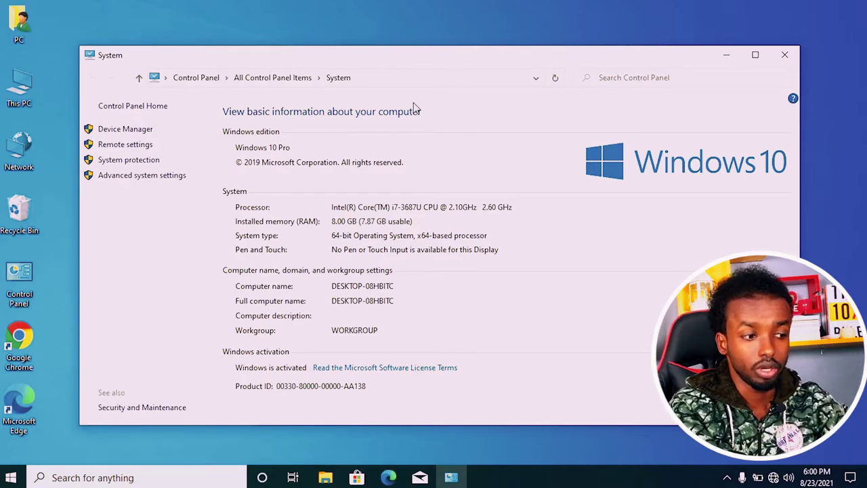
{"action": "key", "text": "super"}
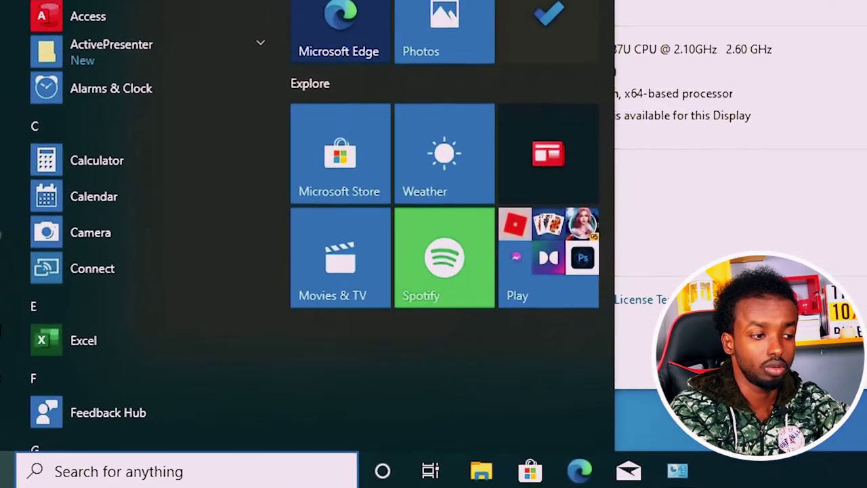
{"action": "type", "text": "sett"}
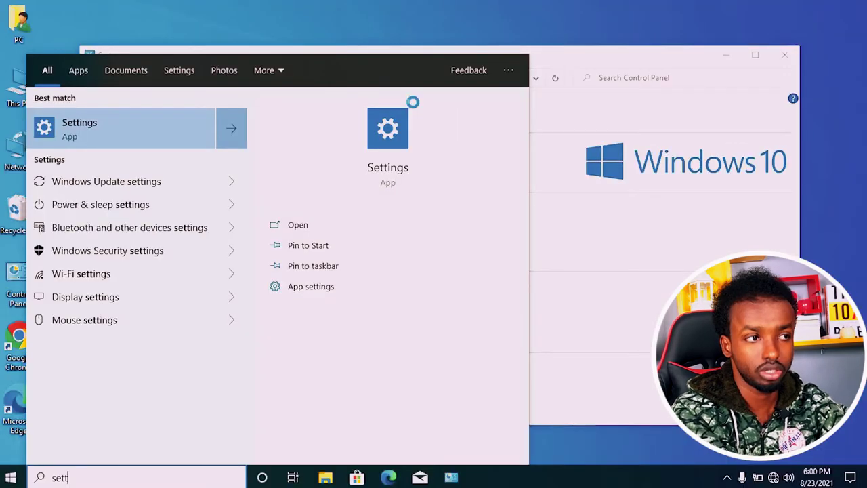
{"action": "key", "text": "Return"}
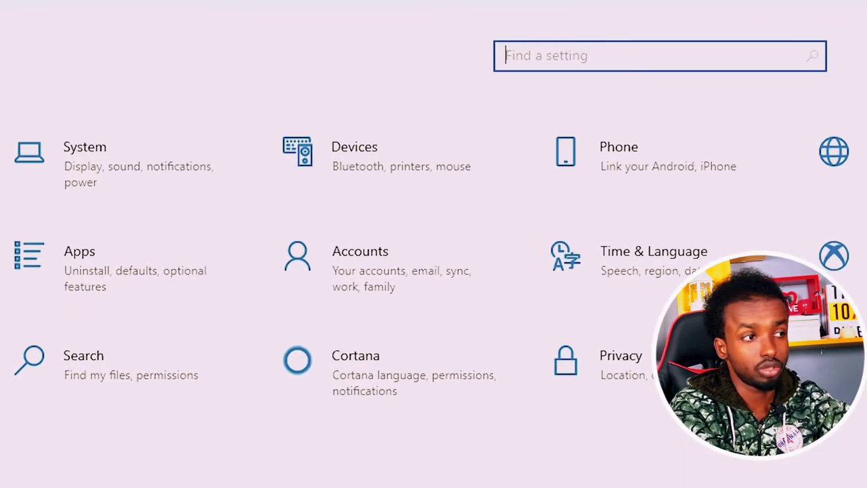
{"action": "left_click", "coordinate": [93, 156]}
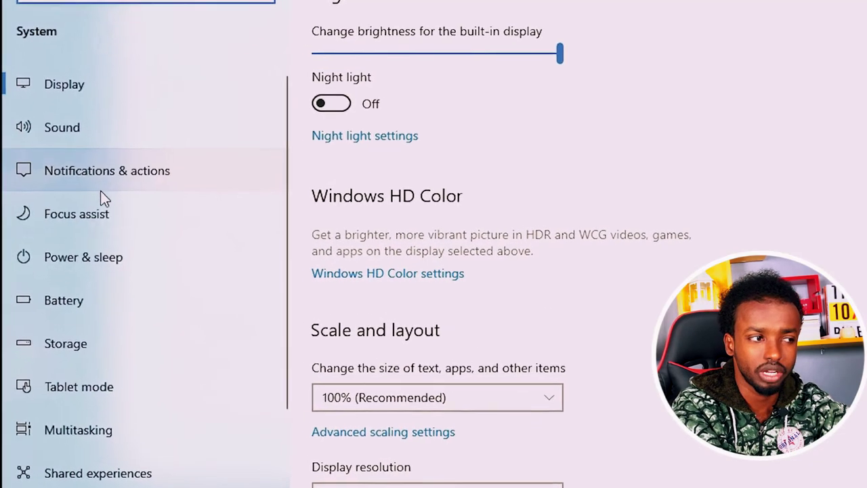
{"action": "left_click", "coordinate": [74, 340]}
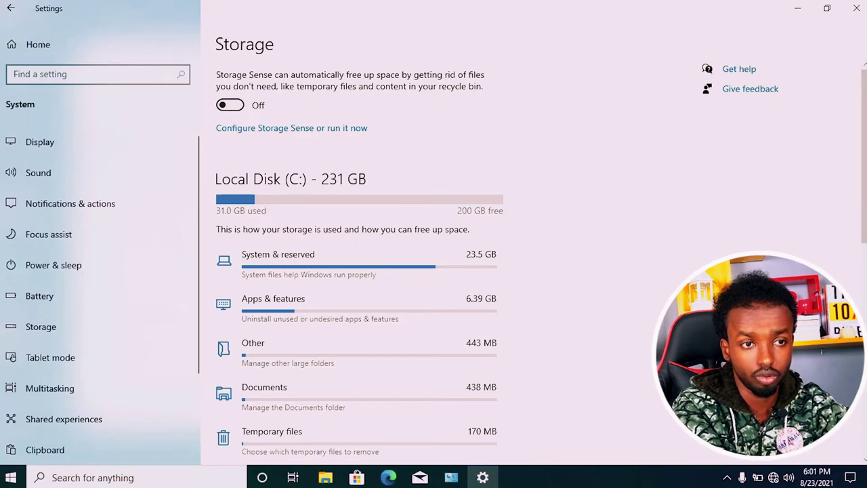
Review all storage categories of Local Disk (C:) and the System & reserved breakdown, and minimize Settings.
{"action": "scroll", "coordinate": [864, 459], "scroll_direction": "down", "scroll_amount": 5}
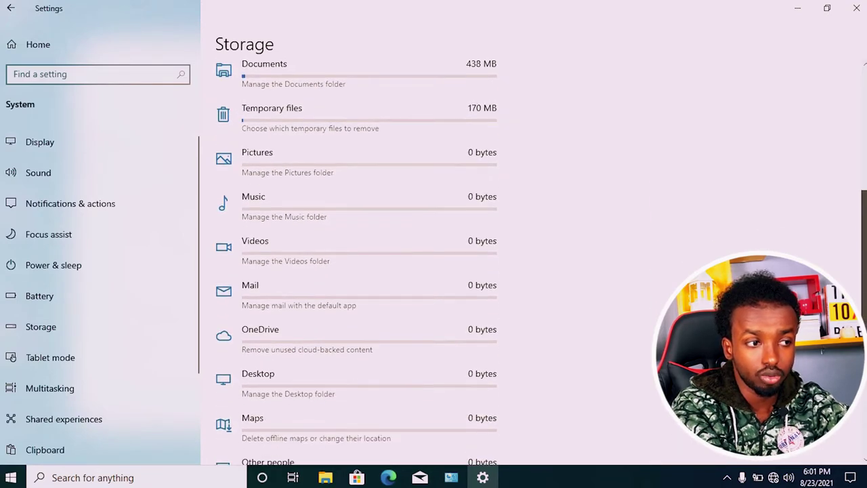
{"action": "scroll", "coordinate": [369, 271], "scroll_direction": "down", "scroll_amount": 3}
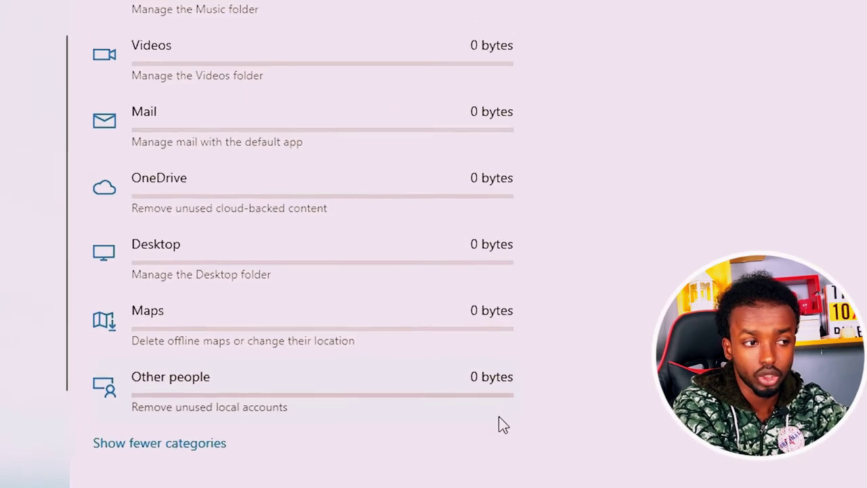
{"action": "left_click", "coordinate": [174, 447]}
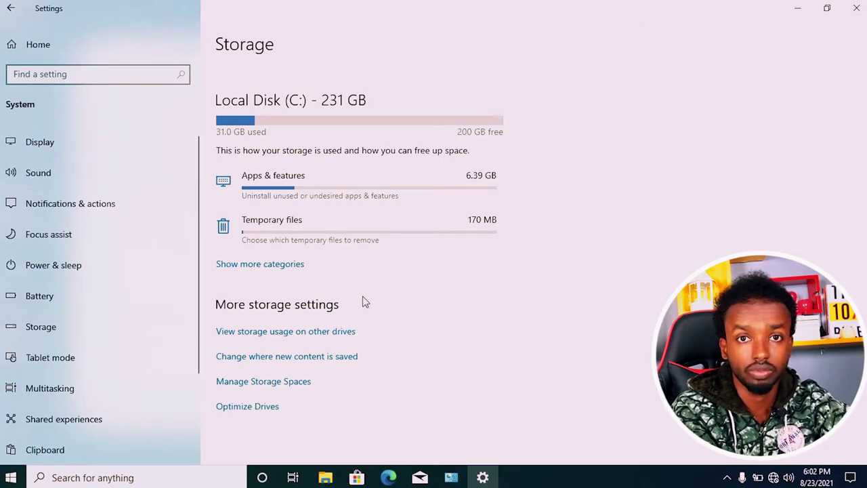
{"action": "left_click", "coordinate": [266, 270]}
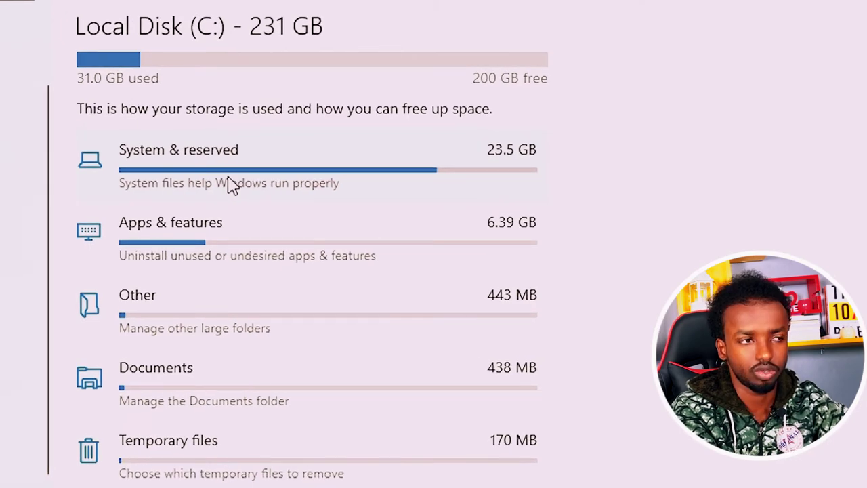
{"action": "left_click", "coordinate": [253, 170]}
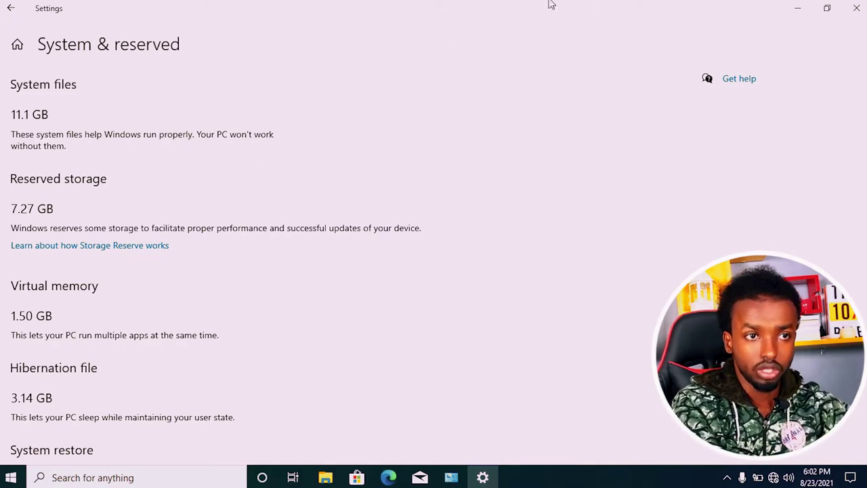
{"action": "left_click", "coordinate": [797, 13]}
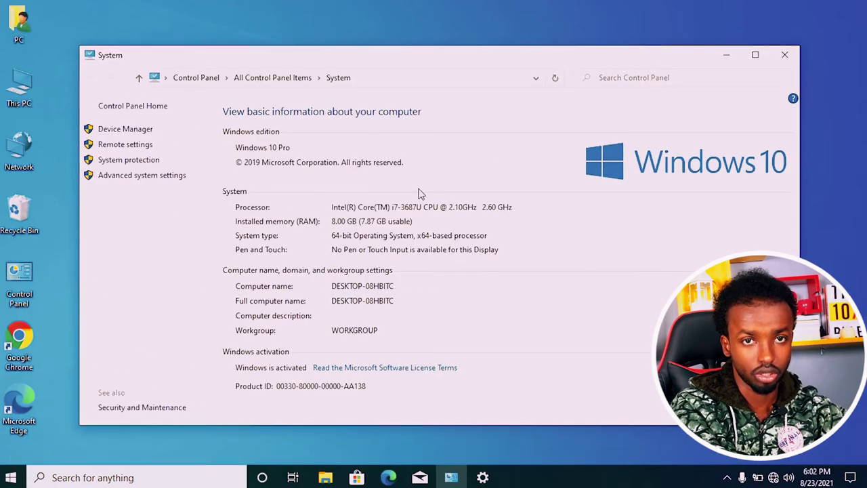
Open the Performance Options from the advanced system settings.
{"action": "right_click", "coordinate": [23, 90]}
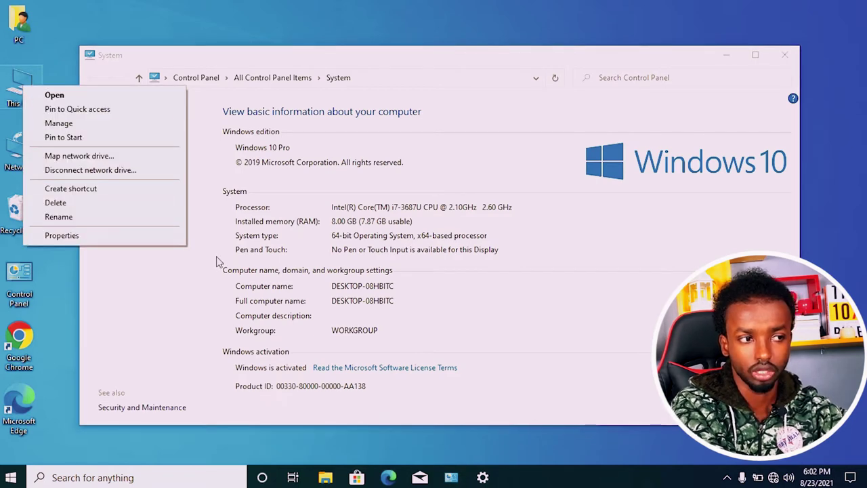
{"action": "left_click", "coordinate": [418, 301]}
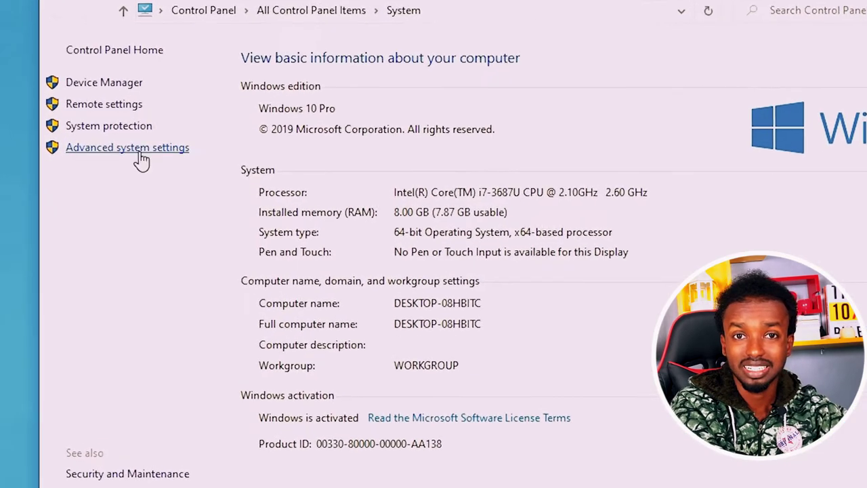
{"action": "left_click", "coordinate": [119, 154]}
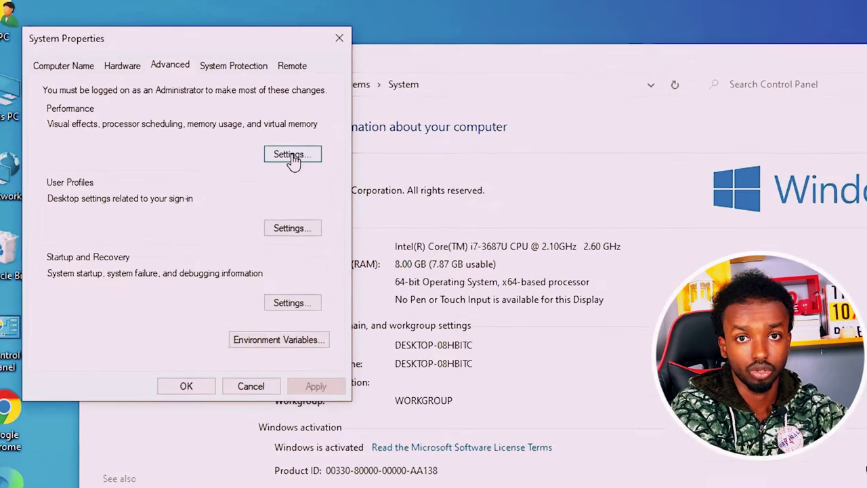
{"action": "left_click", "coordinate": [364, 190]}
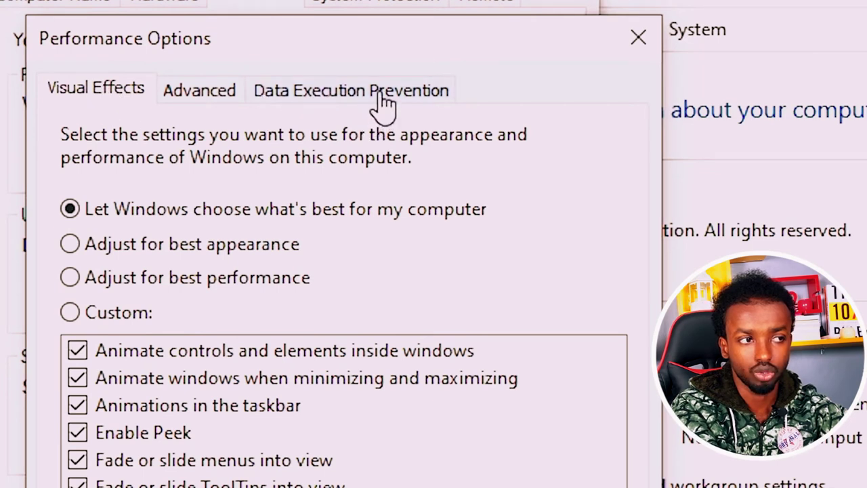
In the virtual memory settings, turn off automatic paging file management and choose a custom size for drive C:.
{"action": "left_click", "coordinate": [197, 112]}
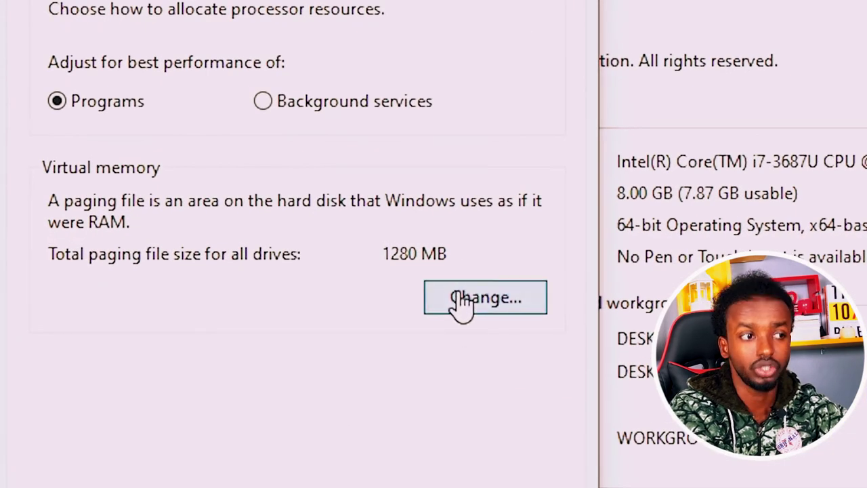
{"action": "left_click", "coordinate": [459, 305]}
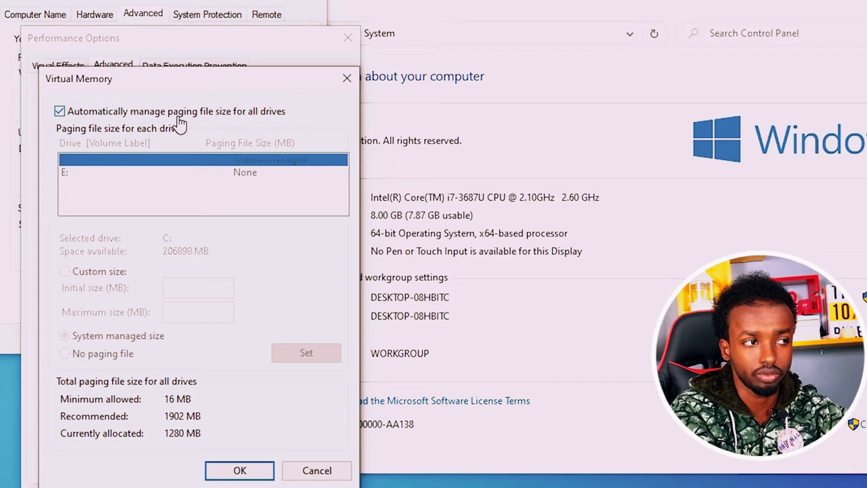
{"action": "left_click", "coordinate": [60, 111]}
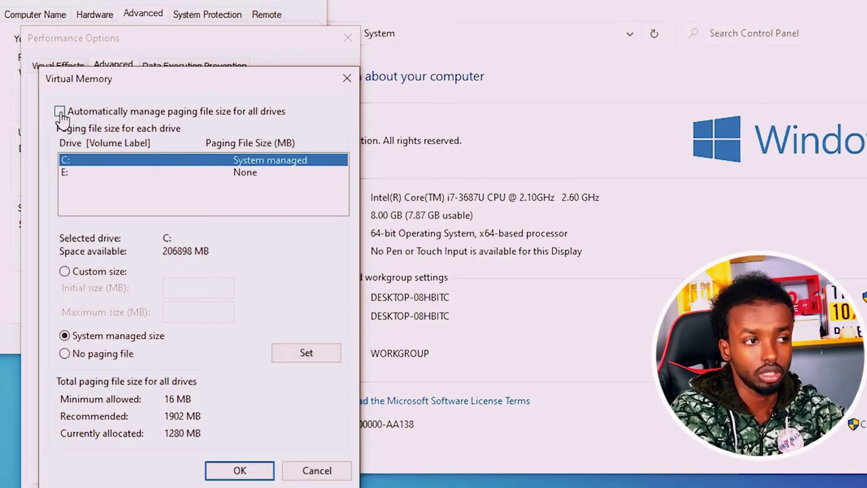
{"action": "left_click", "coordinate": [71, 277]}
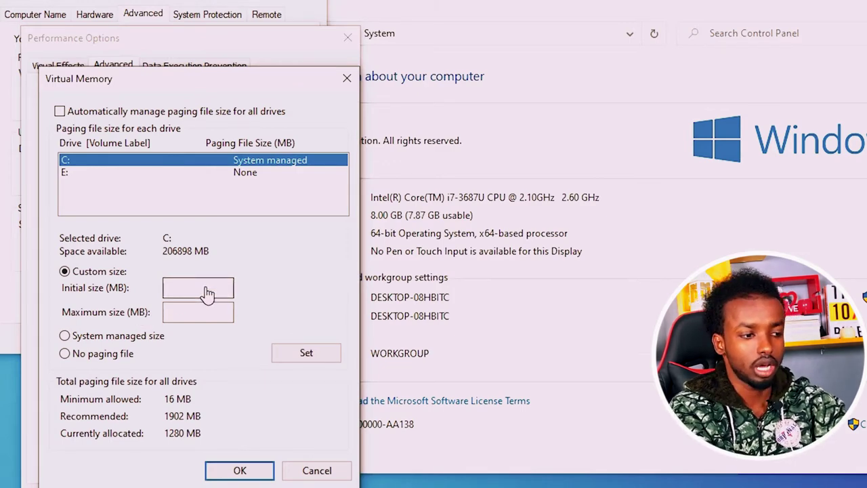
Open Calculator, narrow its window and place it beside the Virtual Memory dialog.
{"action": "key", "text": "super"}
{"action": "type", "text": "cal"}
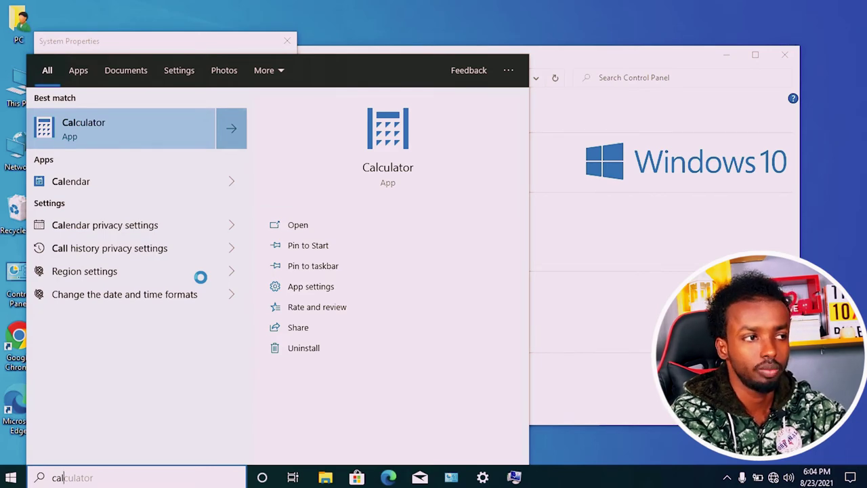
{"action": "key", "text": "Return"}
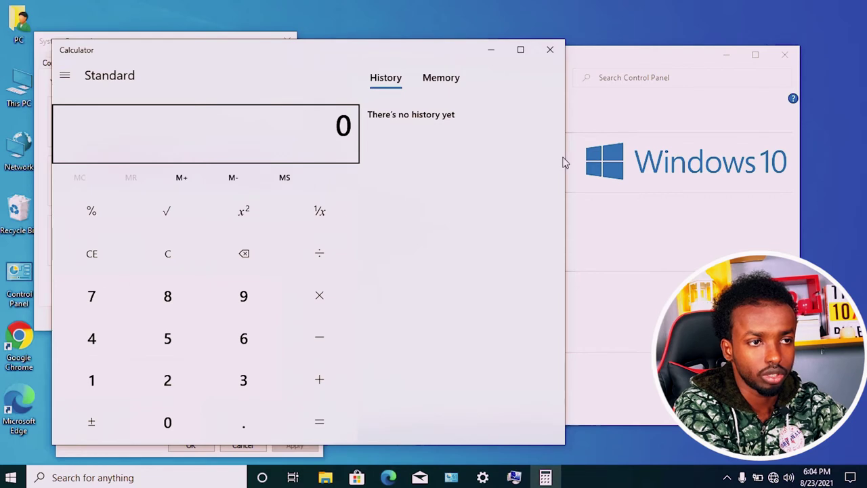
{"action": "left_click_drag", "start_coordinate": [565, 162], "coordinate": [372, 157]}
{"action": "left_click_drag", "start_coordinate": [265, 54], "coordinate": [566, 59]}
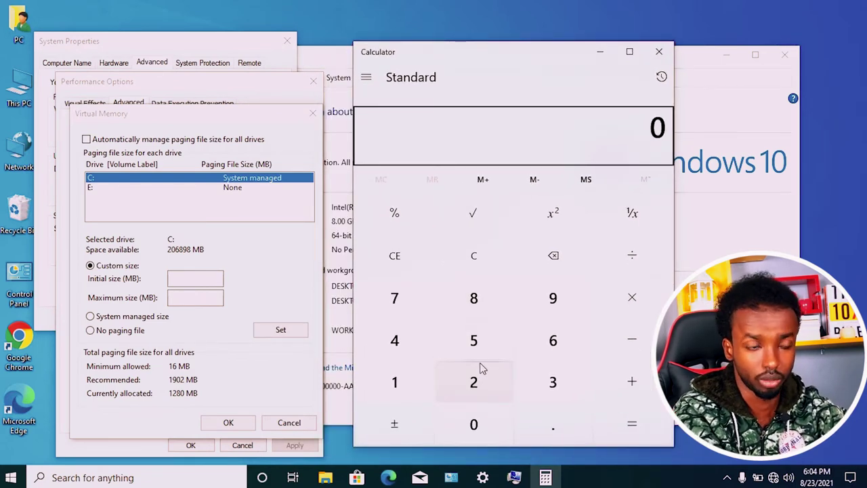
Calculate 1024 × 32 in Calculator to convert 32 GB to megabytes.
{"action": "left_click", "coordinate": [399, 368]}
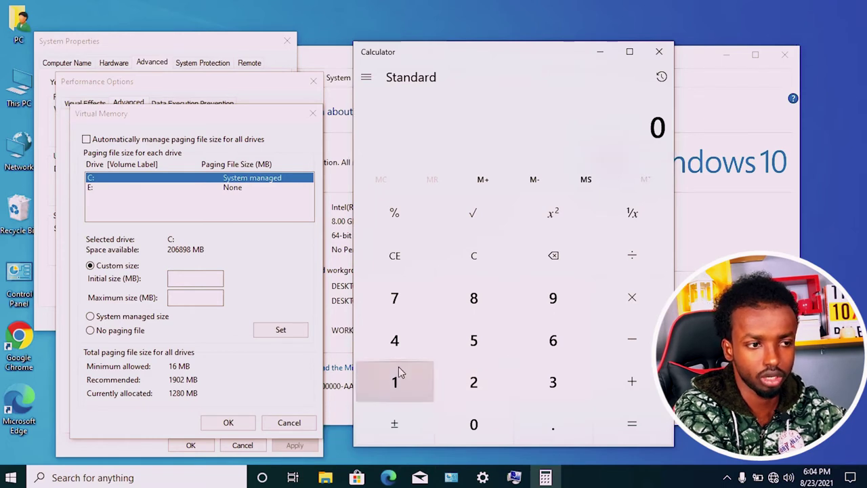
{"action": "left_click", "coordinate": [446, 410]}
{"action": "left_click", "coordinate": [471, 387]}
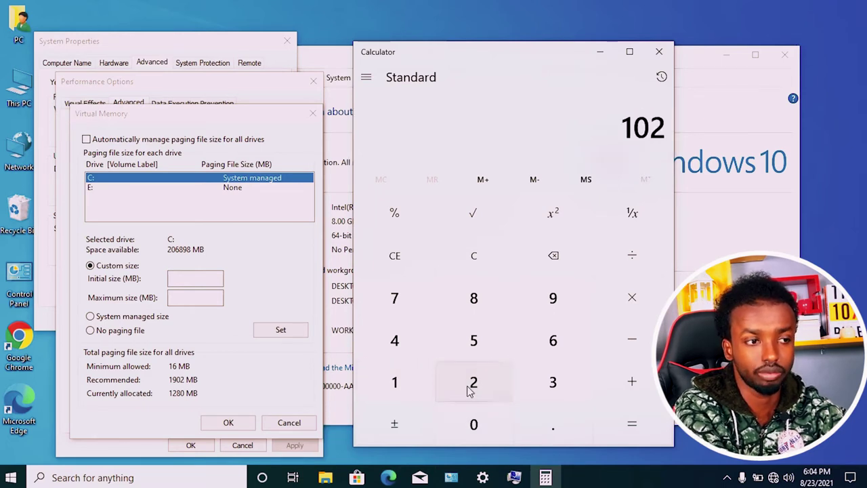
{"action": "left_click", "coordinate": [413, 354]}
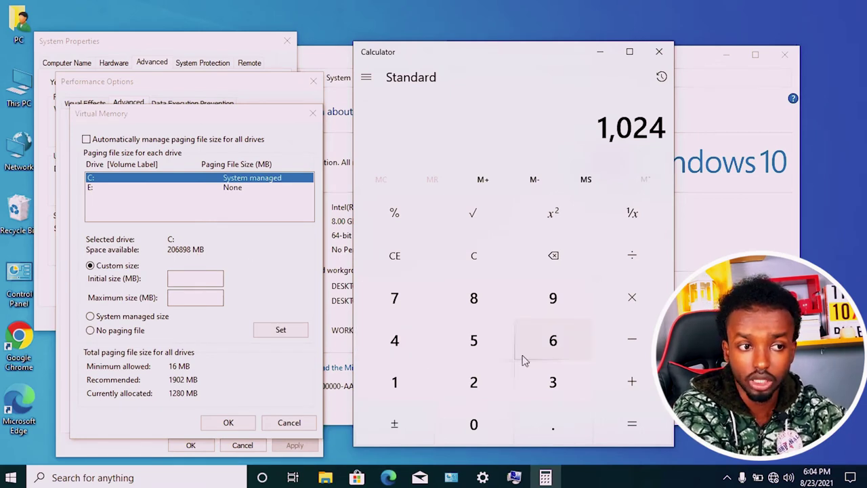
{"action": "left_click", "coordinate": [624, 309]}
{"action": "left_click", "coordinate": [564, 377]}
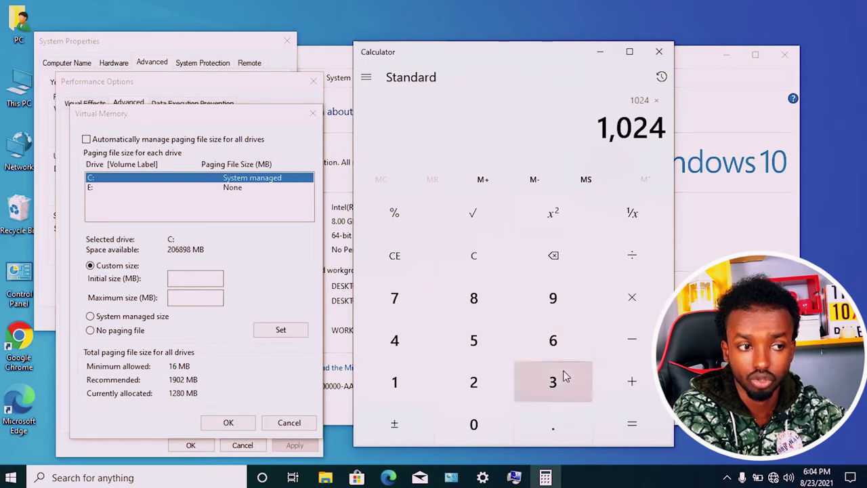
{"action": "left_click", "coordinate": [490, 373]}
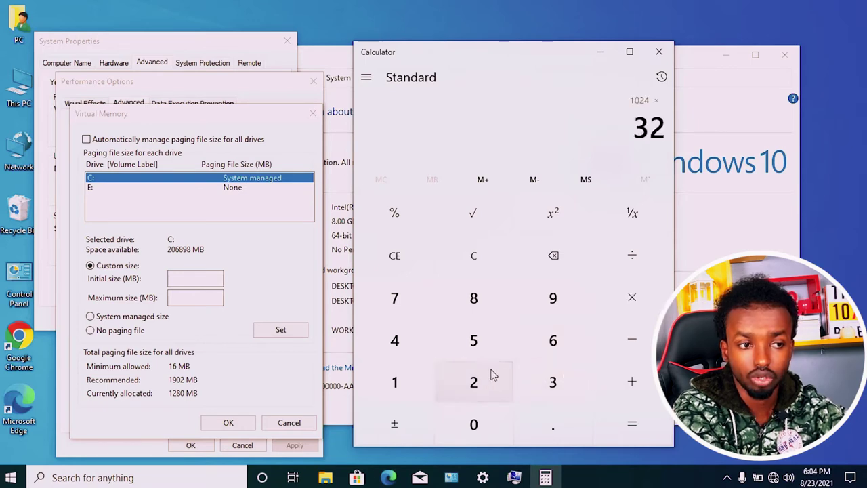
{"action": "left_click", "coordinate": [619, 411]}
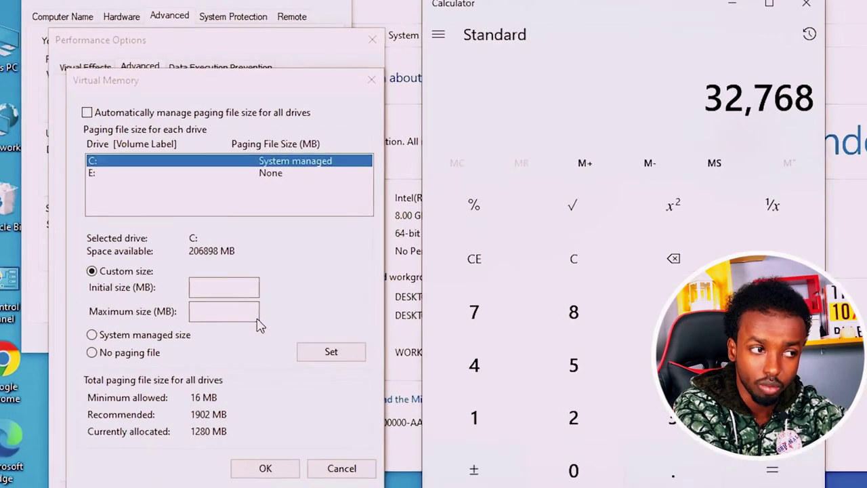
Enter 32768 MB as the paging file's maximum size for drive C:.
{"action": "left_click", "coordinate": [227, 318]}
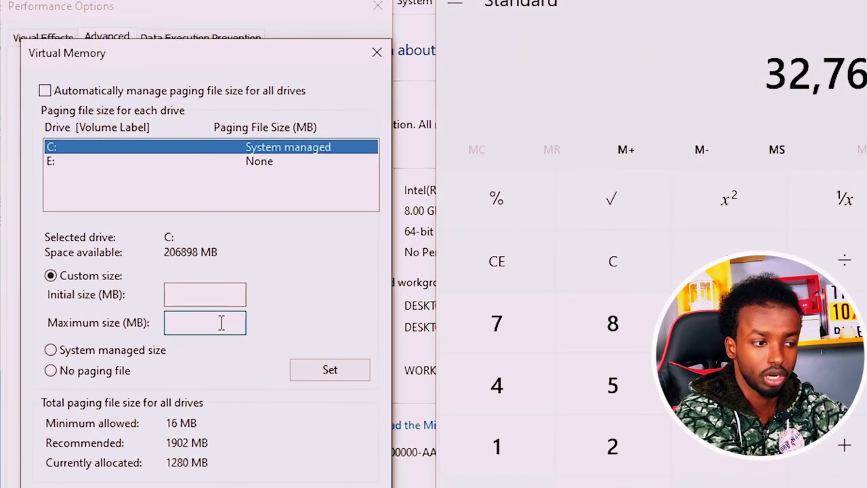
{"action": "type", "text": "32"}
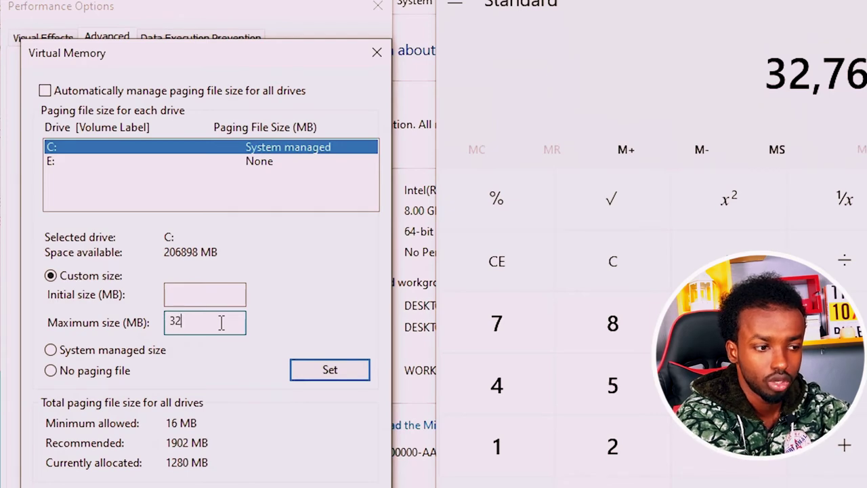
{"action": "type", "text": "76"}
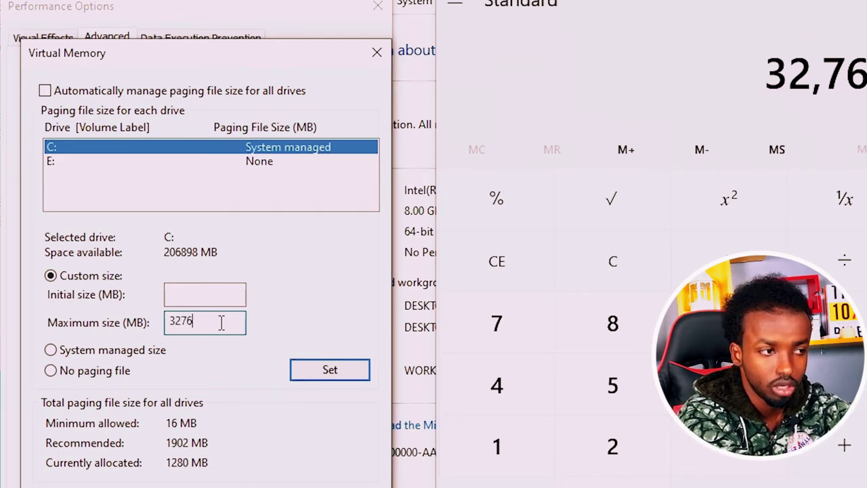
{"action": "type", "text": "8"}
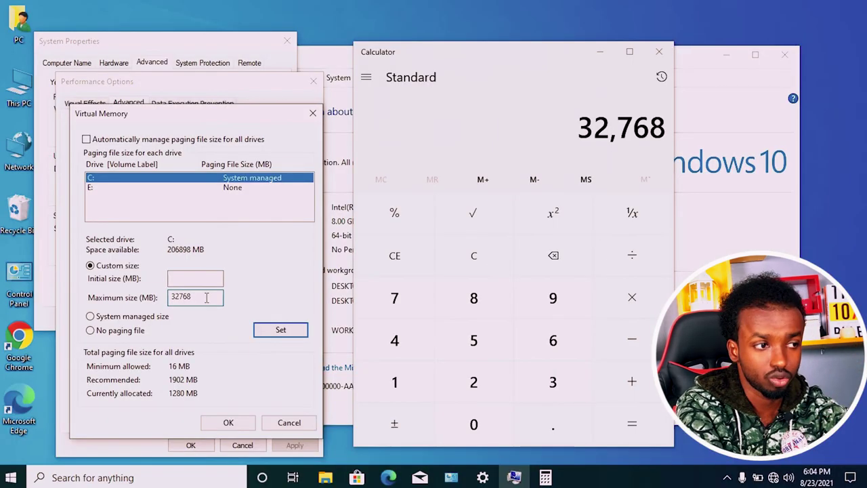
Clear Calculator and calculate 1024 × 24 to convert 24 GB to megabytes.
{"action": "left_click", "coordinate": [193, 282]}
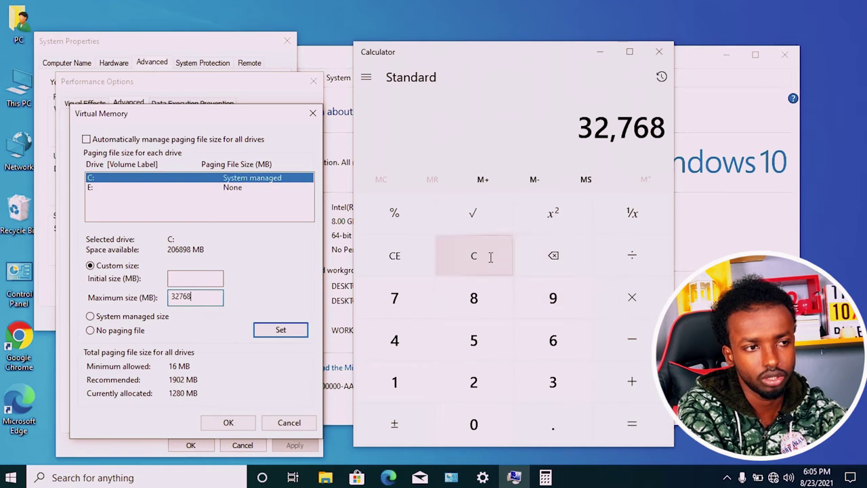
{"action": "left_click", "coordinate": [491, 261]}
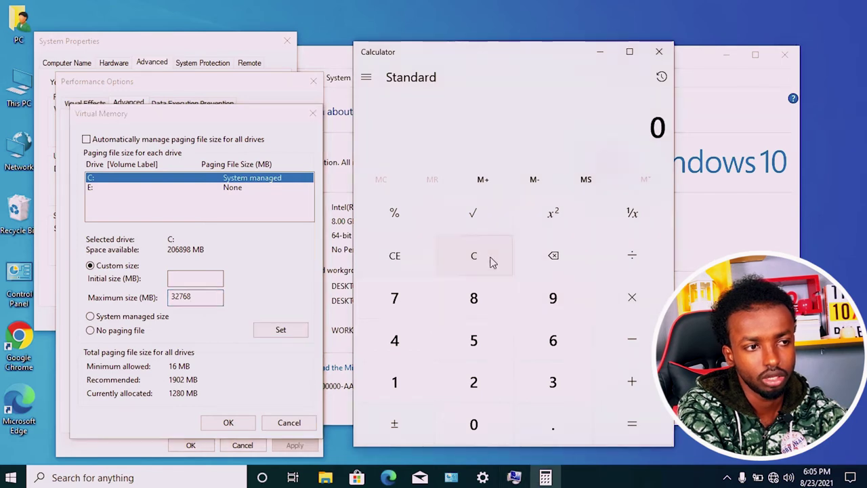
{"action": "left_click", "coordinate": [417, 378]}
{"action": "left_click", "coordinate": [459, 416]}
{"action": "left_click", "coordinate": [473, 385]}
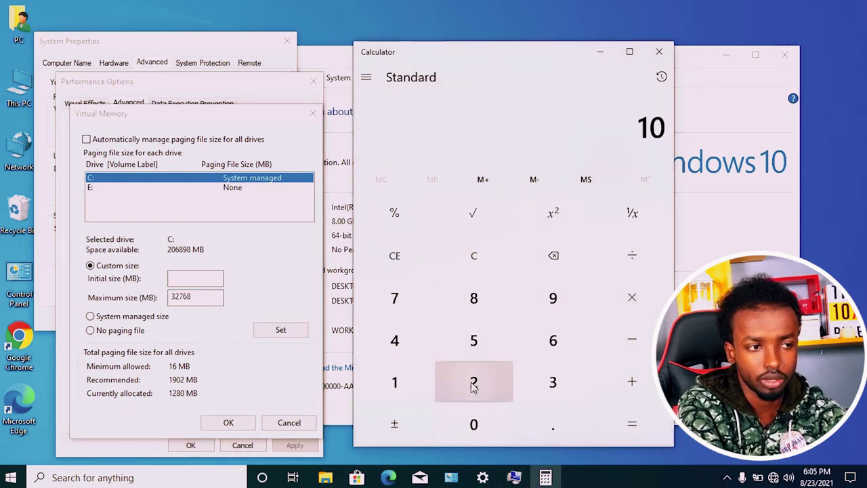
{"action": "left_click", "coordinate": [412, 344]}
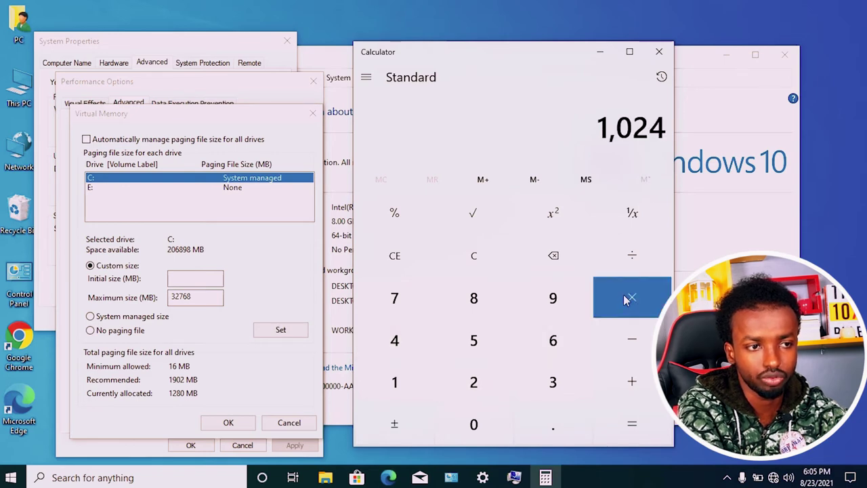
{"action": "left_click", "coordinate": [626, 301]}
{"action": "left_click", "coordinate": [500, 369]}
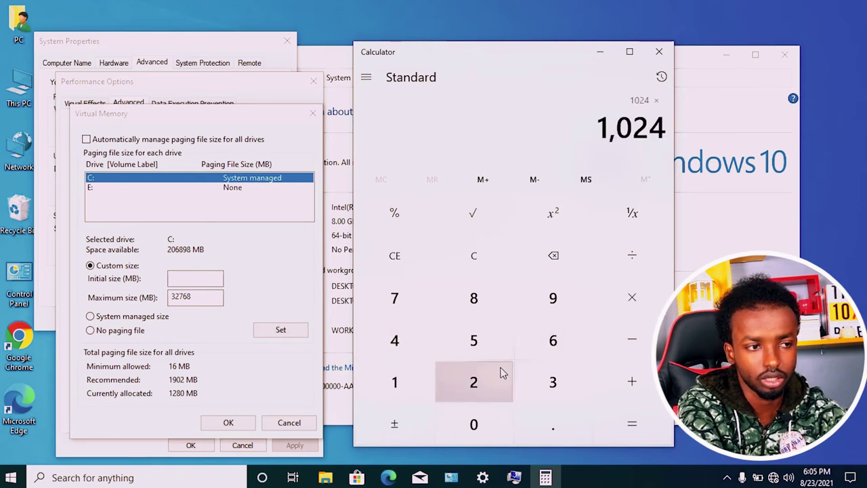
{"action": "left_click", "coordinate": [421, 345]}
{"action": "left_click", "coordinate": [629, 422]}
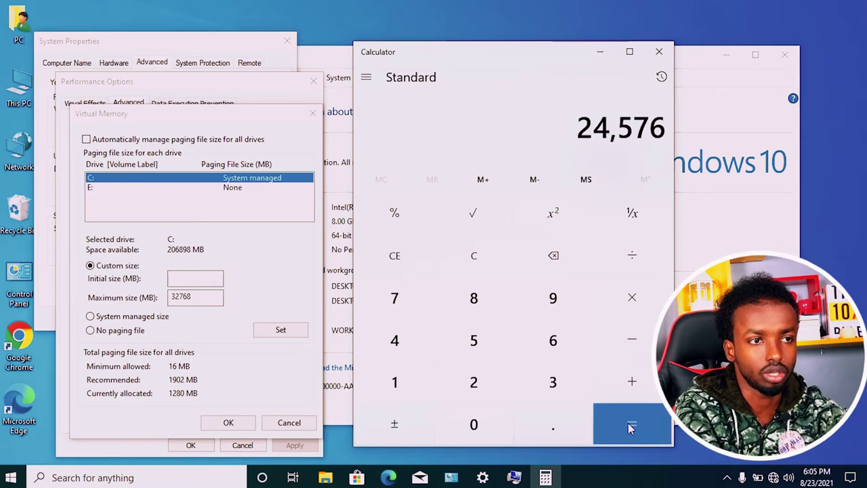
Enter 24576 MB as the paging file's initial size for drive C: and set the custom size, closing Calculator.
{"action": "left_click", "coordinate": [210, 279]}
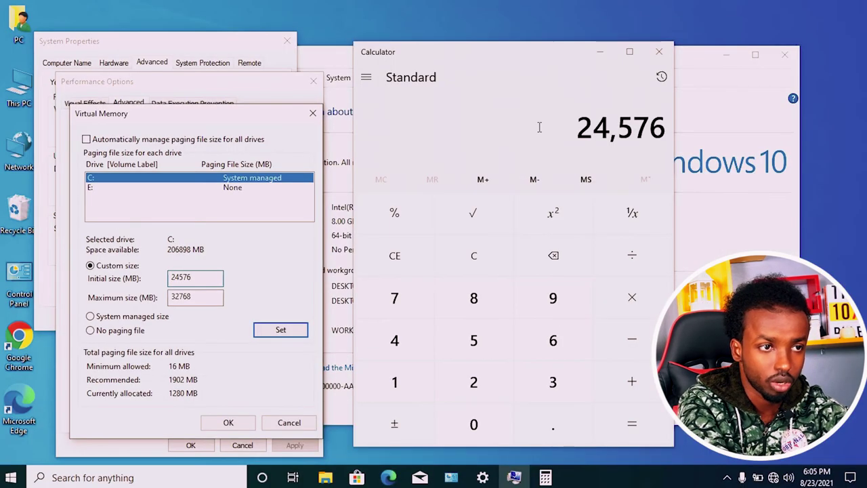
{"action": "left_click", "coordinate": [659, 52]}
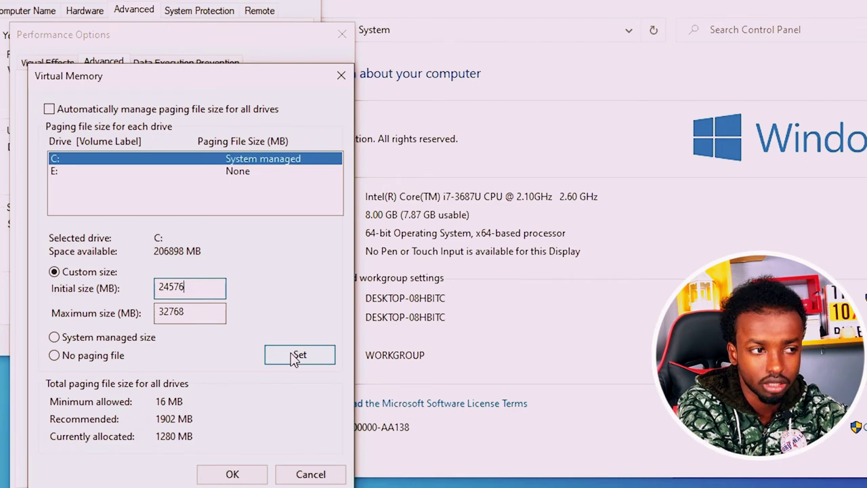
{"action": "left_click", "coordinate": [296, 357]}
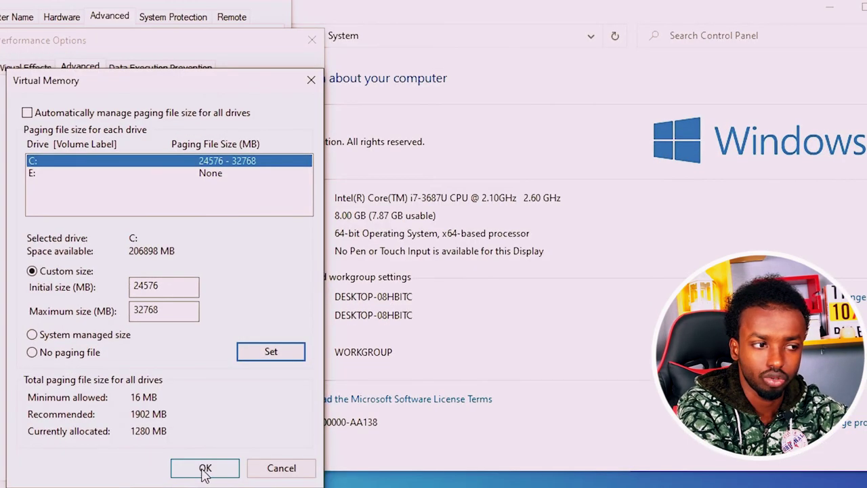
Confirm the Virtual Memory, Performance Options and System Properties dialogs and close the System window.
{"action": "left_click", "coordinate": [205, 469]}
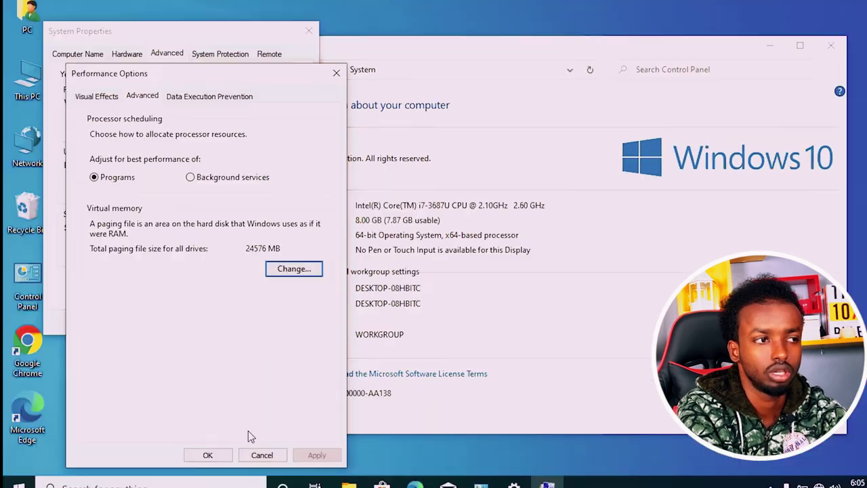
{"action": "left_click", "coordinate": [208, 455]}
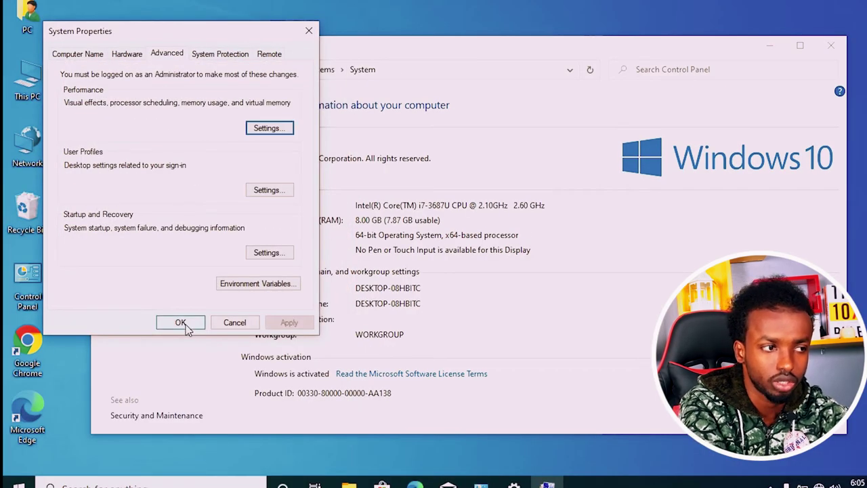
{"action": "left_click", "coordinate": [182, 324]}
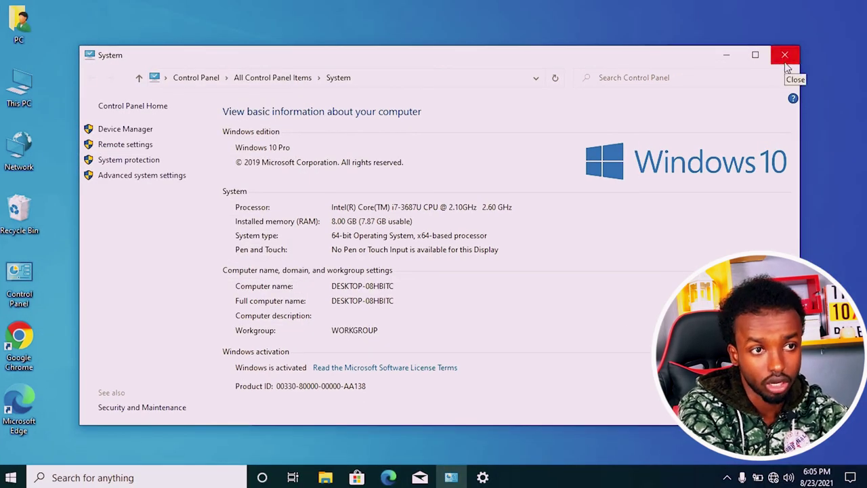
{"action": "left_click", "coordinate": [785, 57]}
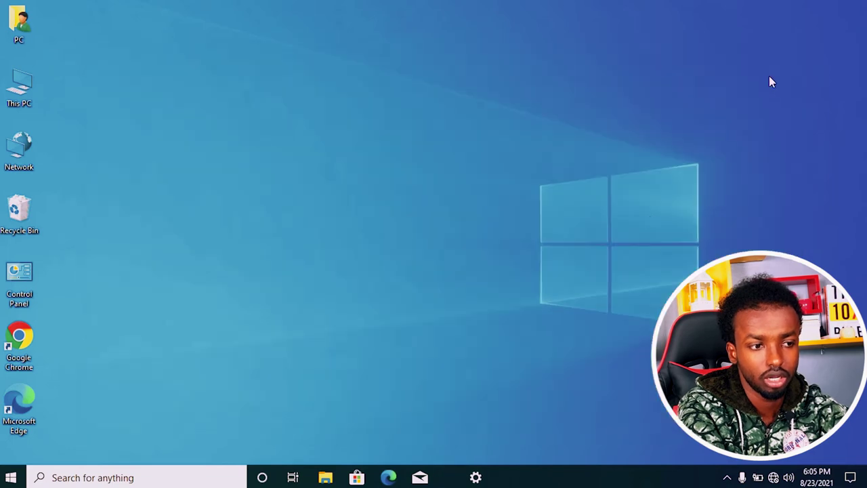
Close the Settings window still open on the System & reserved page and reopen Settings through a Windows search.
{"action": "left_click", "coordinate": [452, 478]}
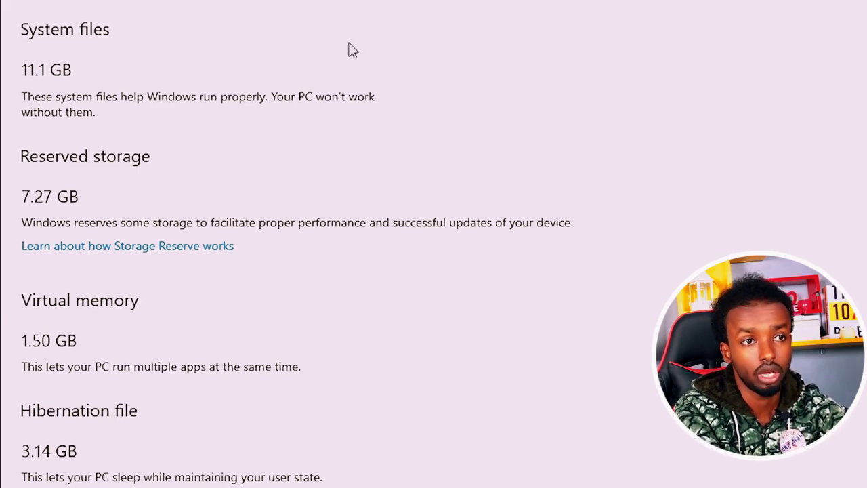
{"action": "left_click", "coordinate": [855, 8]}
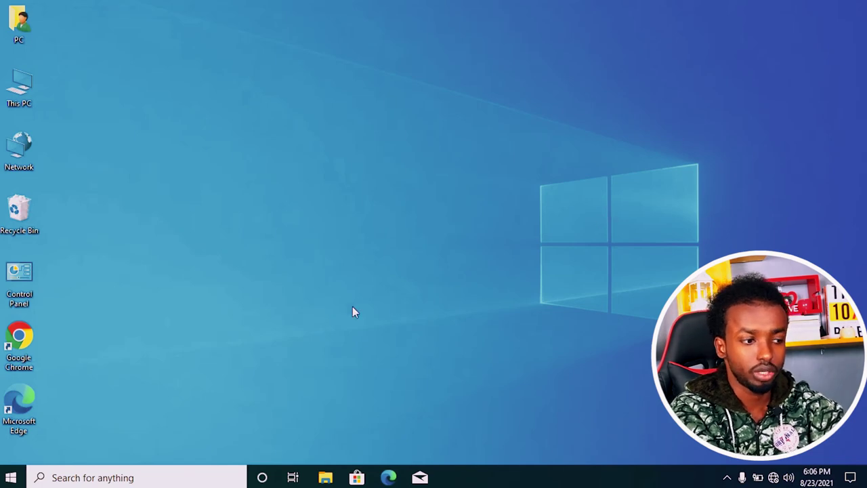
{"action": "key", "text": "super"}
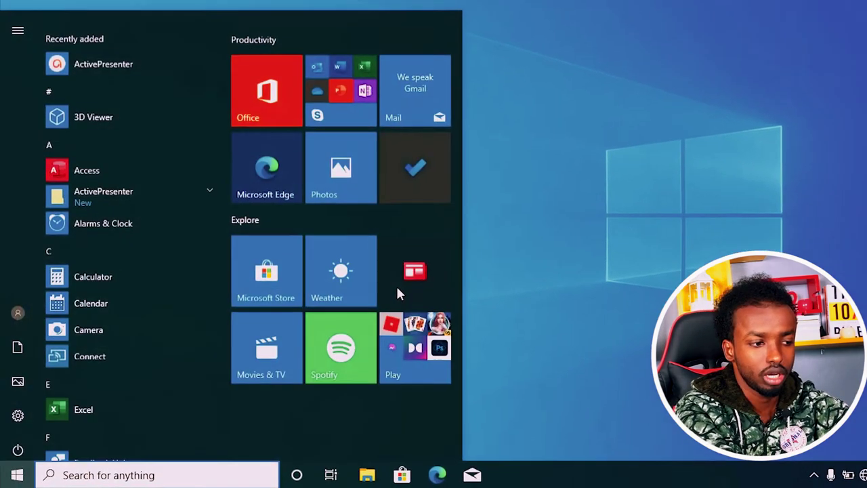
{"action": "type", "text": "sett"}
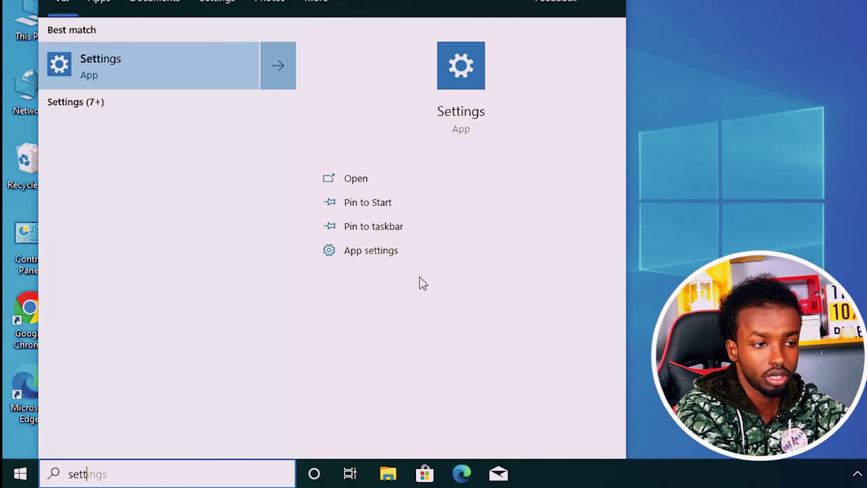
{"action": "key", "text": "Return"}
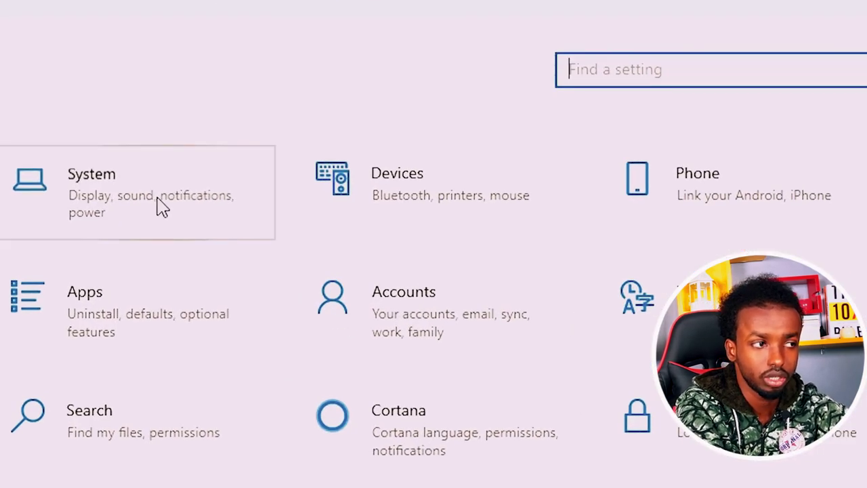
In the system storage settings, show more categories for drive C: and open the System & reserved details to check virtual memory.
{"action": "left_click", "coordinate": [161, 206]}
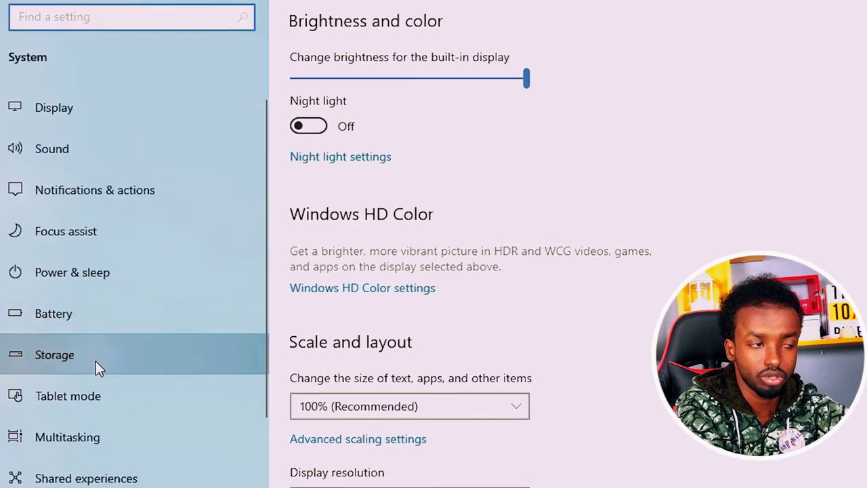
{"action": "left_click", "coordinate": [95, 361]}
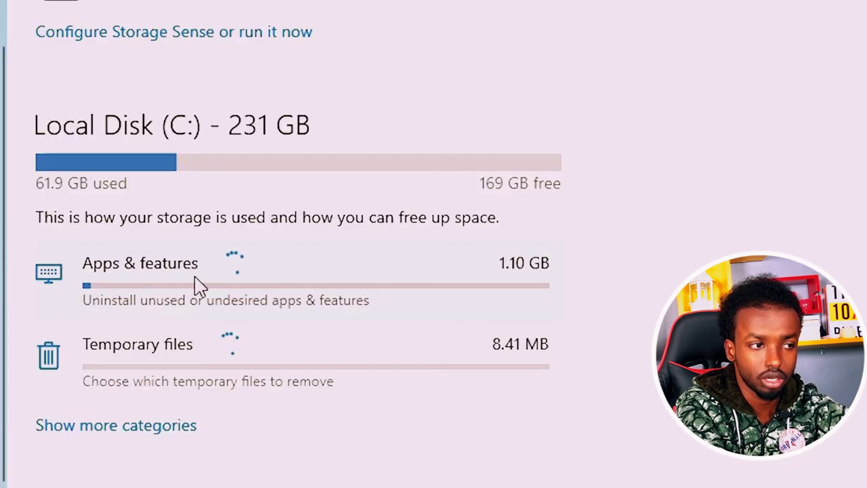
{"action": "left_click", "coordinate": [112, 429]}
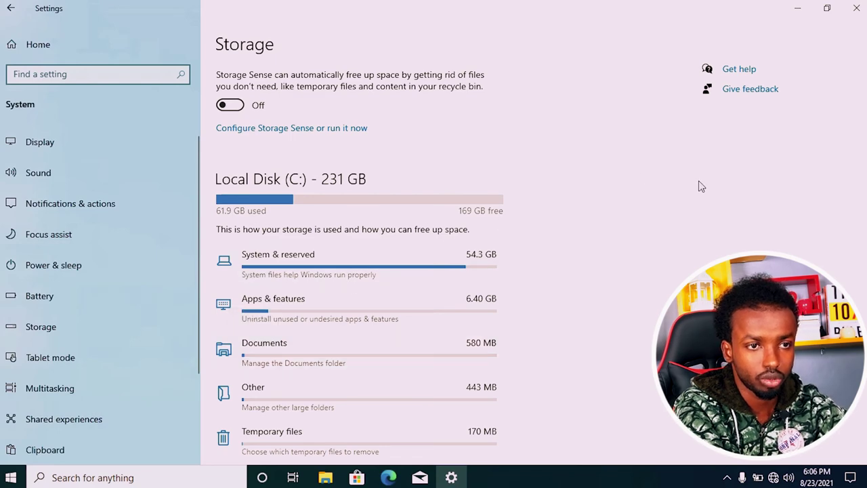
{"action": "scroll", "coordinate": [865, 240], "scroll_direction": "down", "scroll_amount": 3}
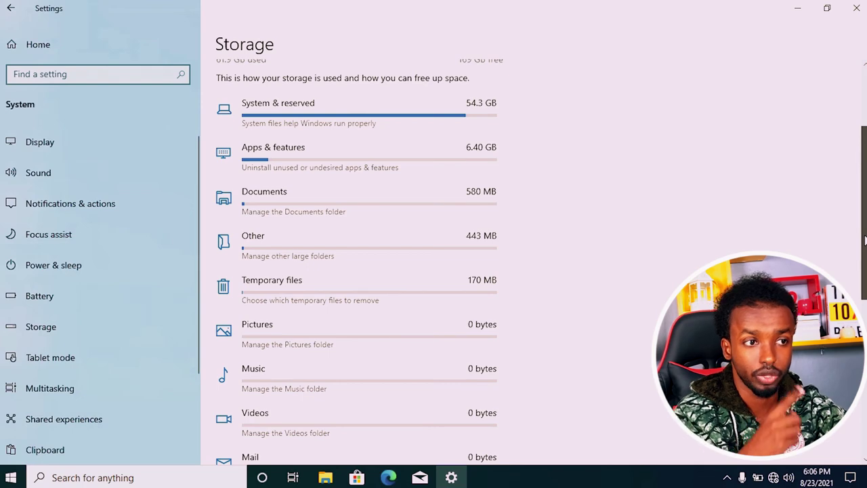
{"action": "left_click_drag", "start_coordinate": [866, 241], "coordinate": [865, 220]}
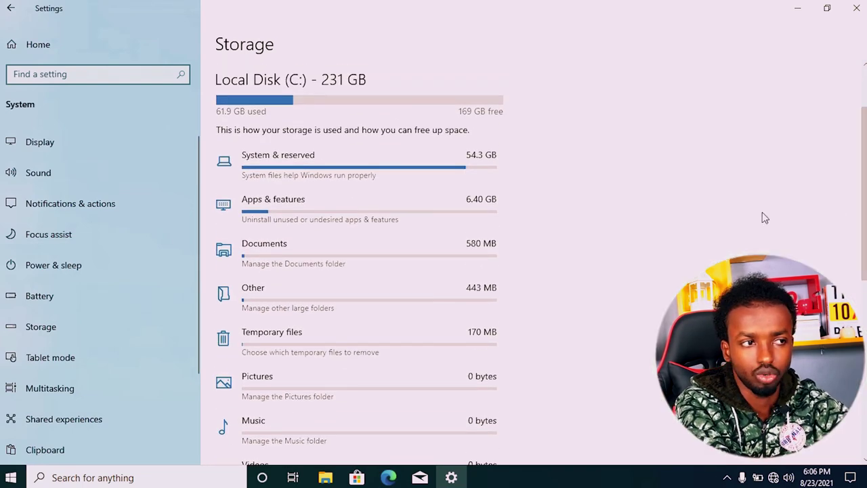
{"action": "left_click", "coordinate": [392, 174]}
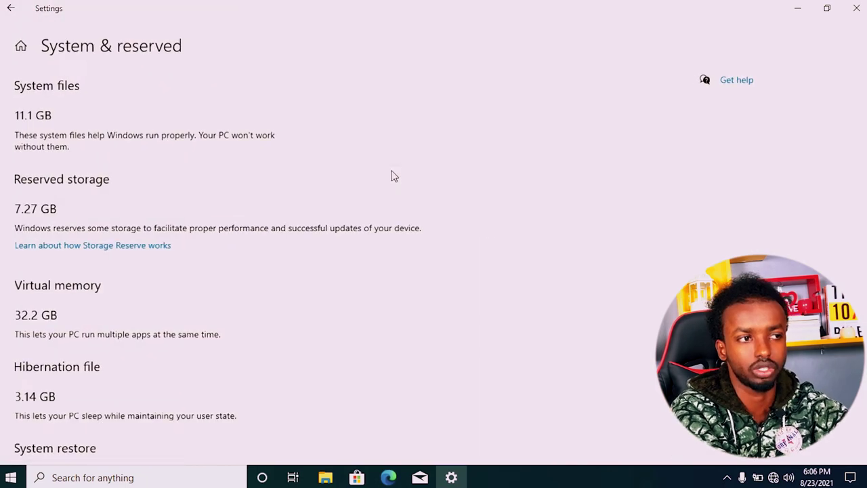